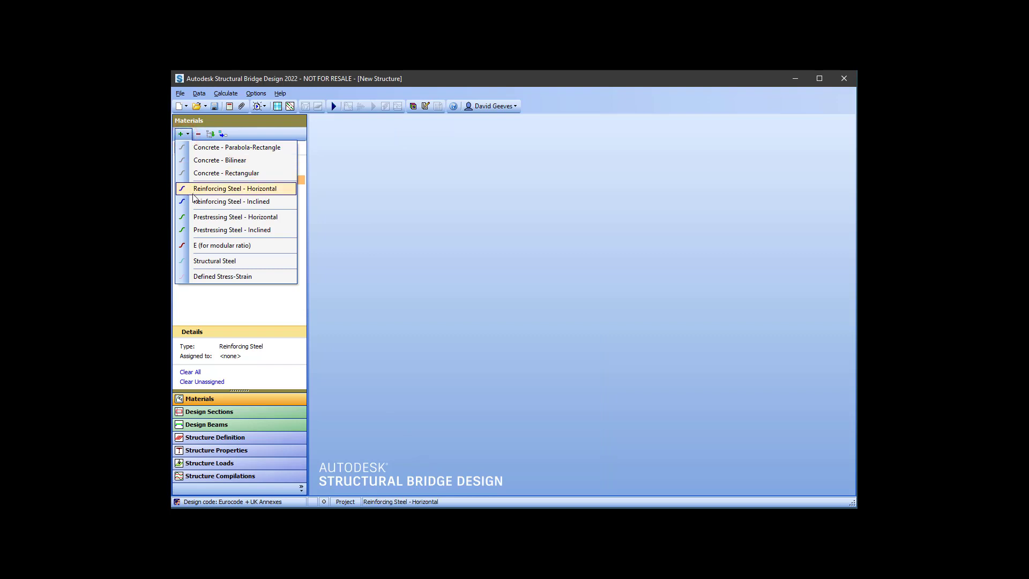
Step: Add a horizontal prestressing steel material, accepting its default properties
click(206, 217)
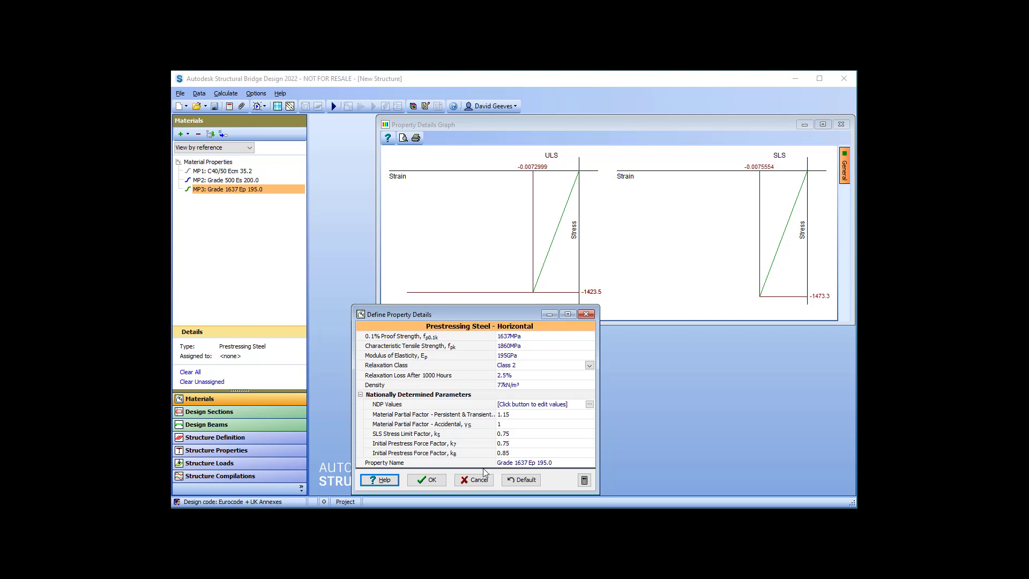
click(430, 481)
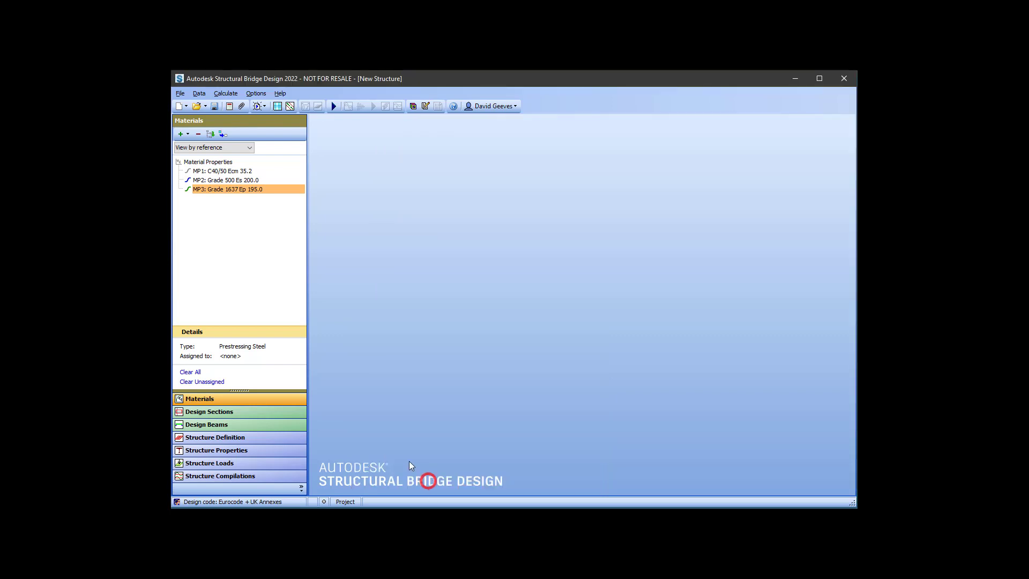
Step: Create a new design section from a parametric rectangle 500 mm wide and 1000 mm deep
click(233, 412)
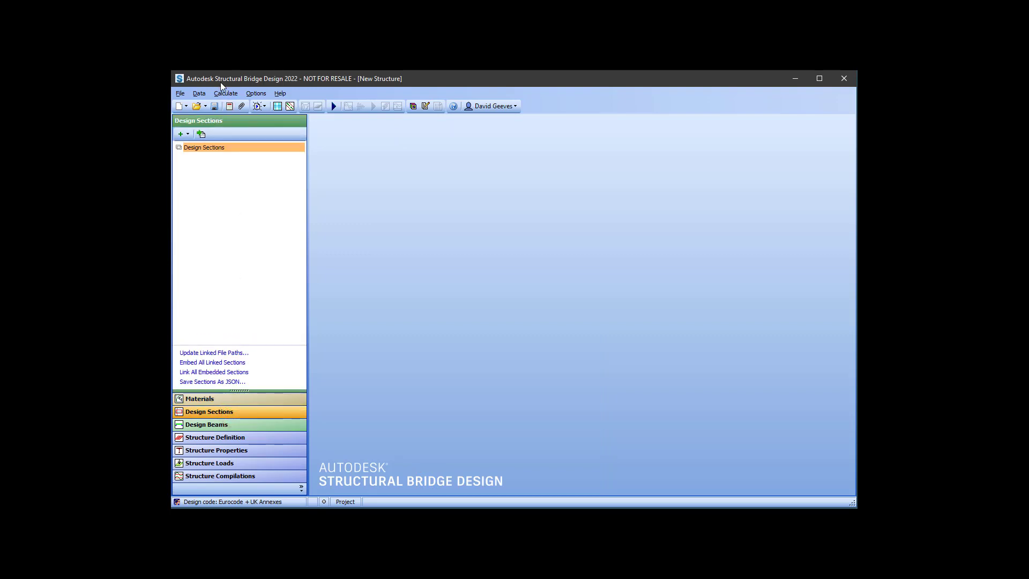
click(183, 134)
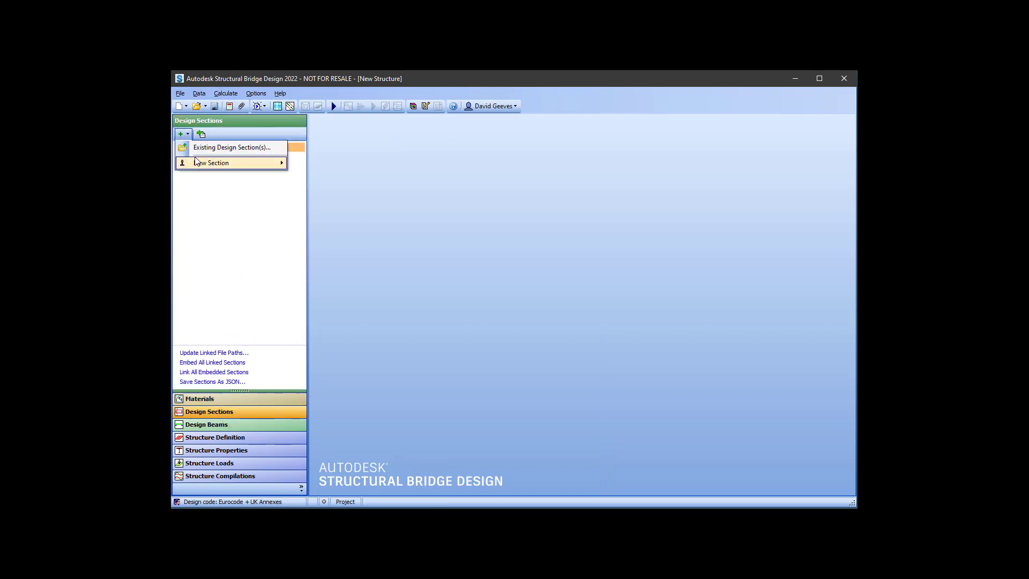
mouse_move(204, 164)
click(323, 163)
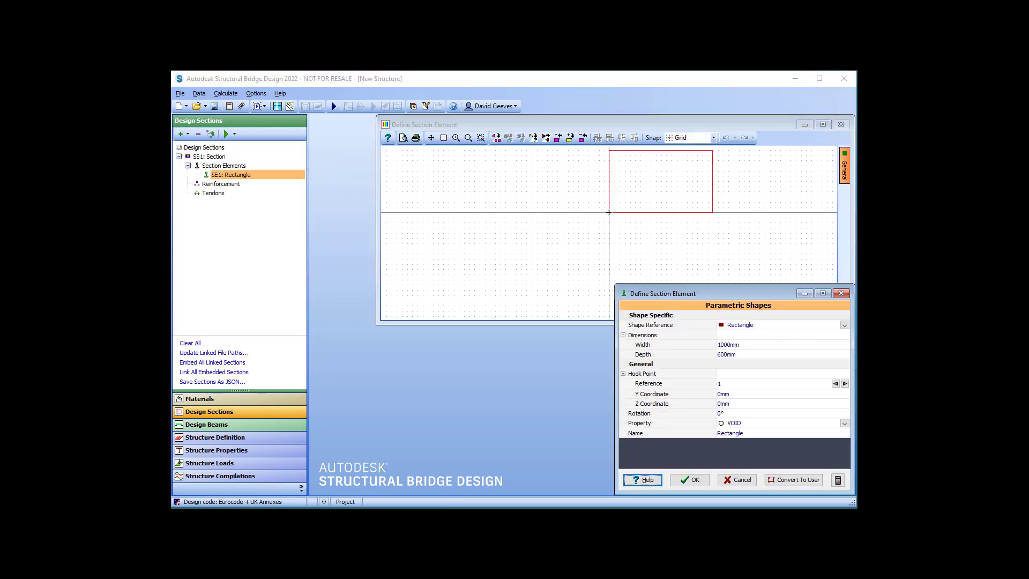
click(799, 347)
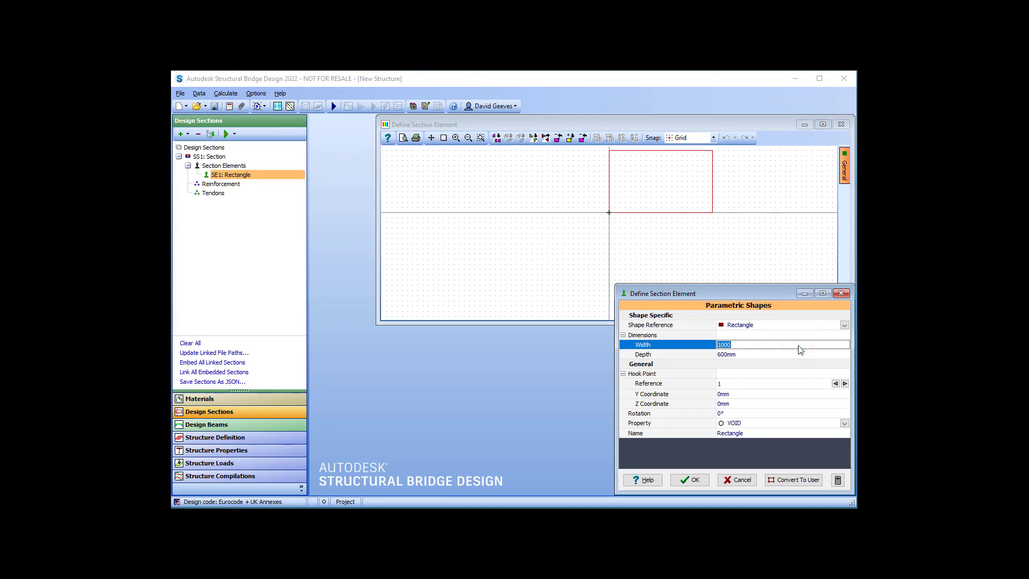
text(500)
click(756, 354)
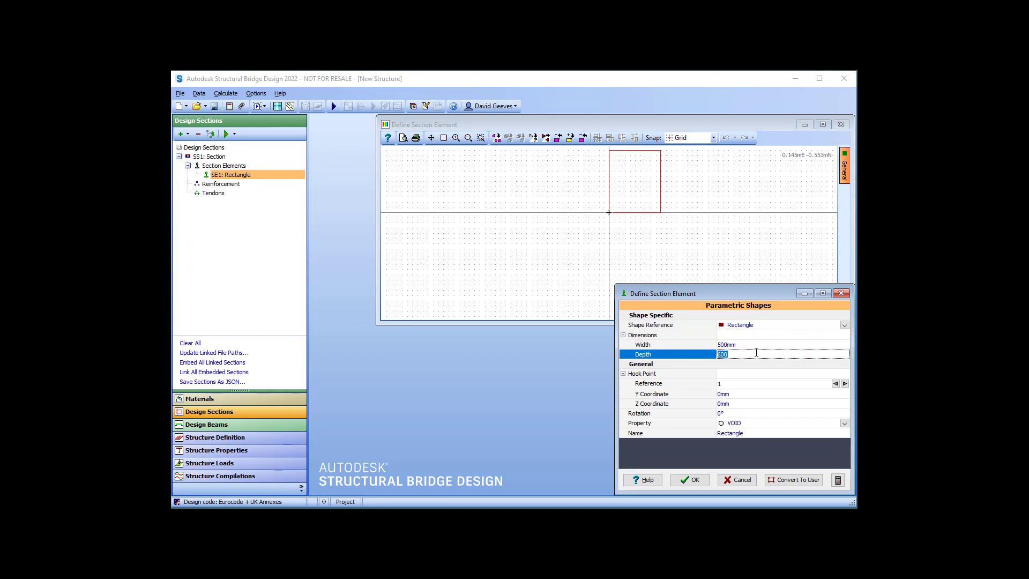
text(1000)
Step: Set the rectangle's hook point to reference -1 with its Y coordinate at 0 mm
click(835, 384)
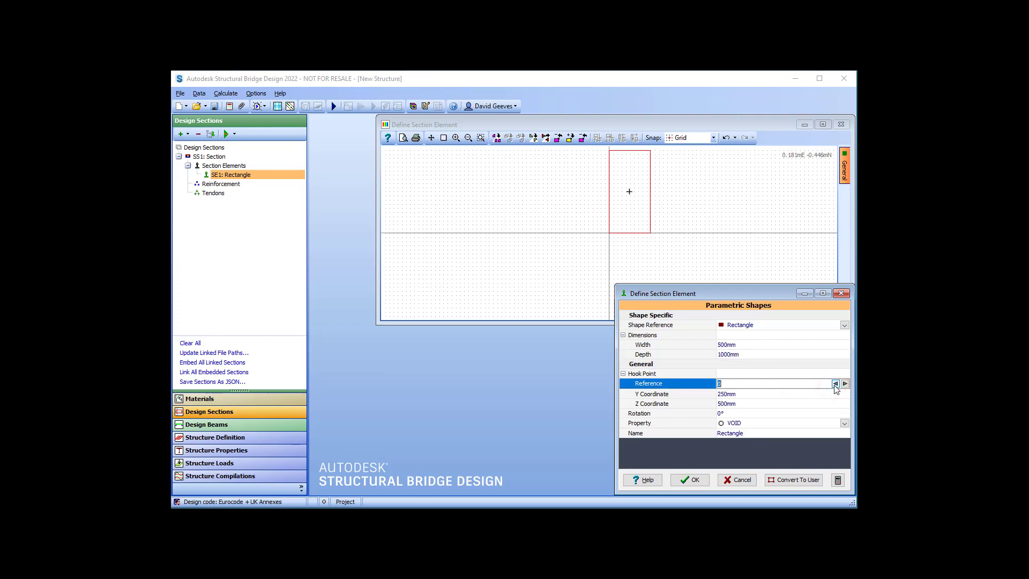
click(835, 384)
click(818, 396)
text(0)
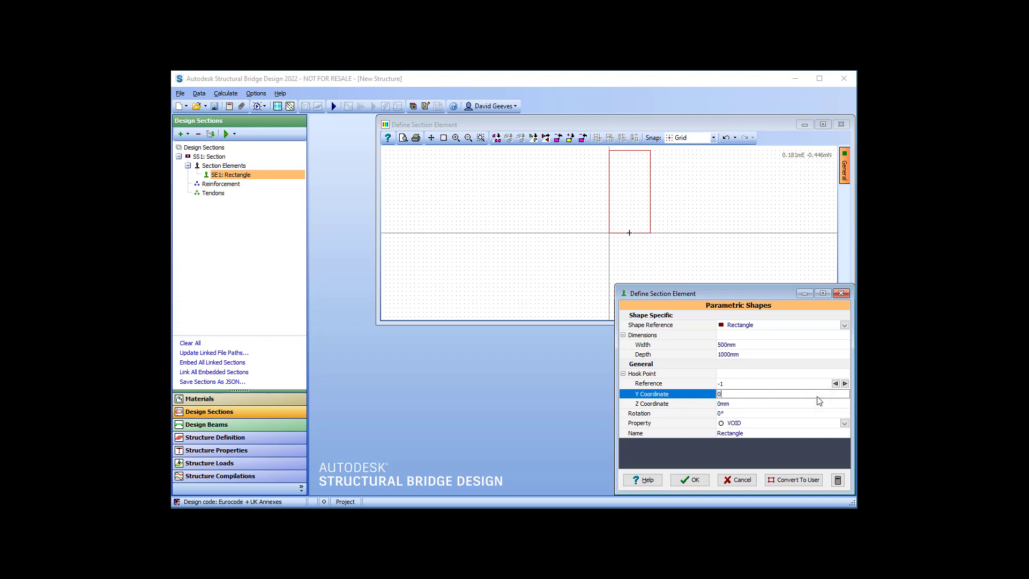
click(816, 404)
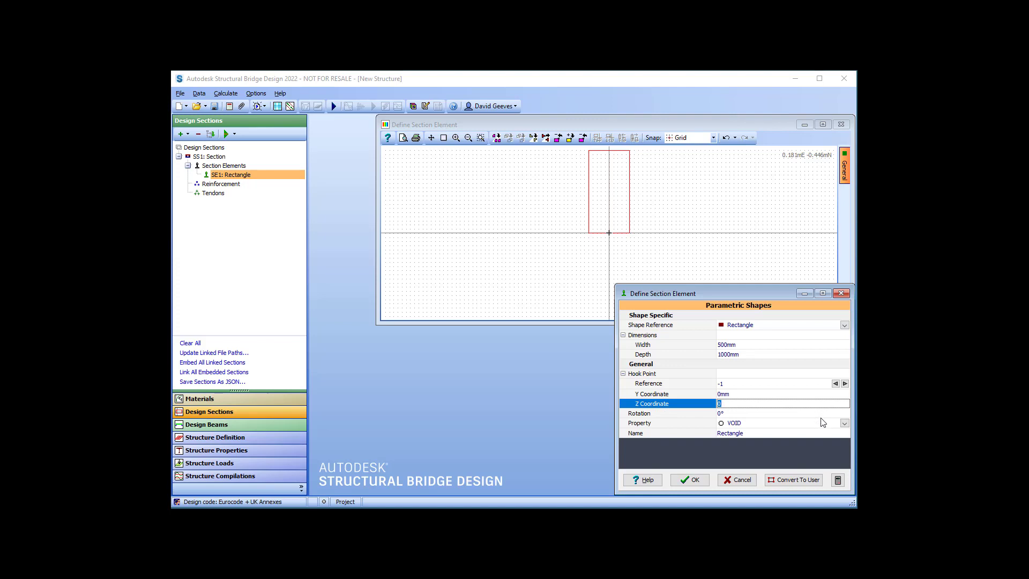
Step: Assign the C40/50 concrete material to the rectangle and accept the section element
click(845, 423)
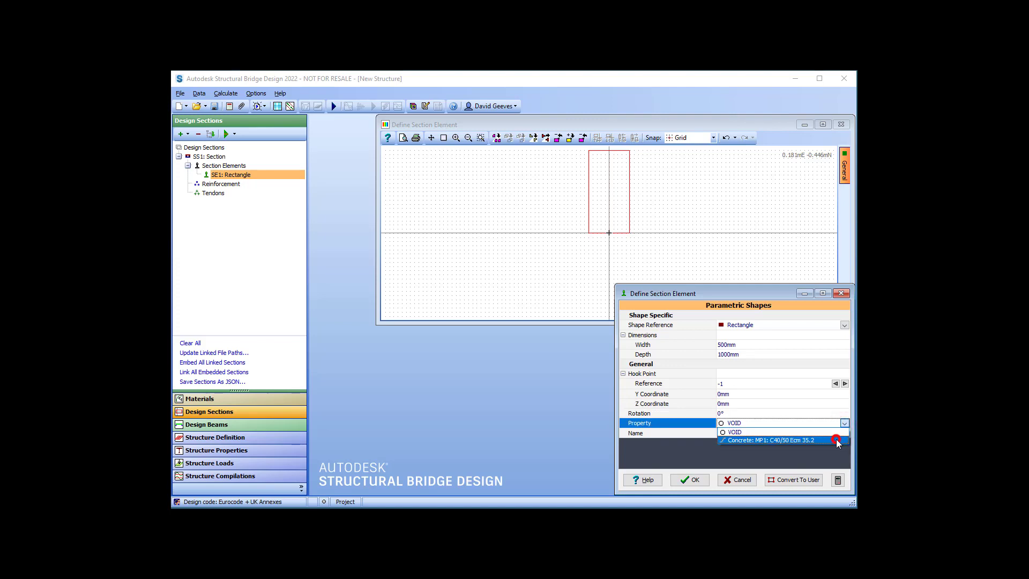
click(837, 440)
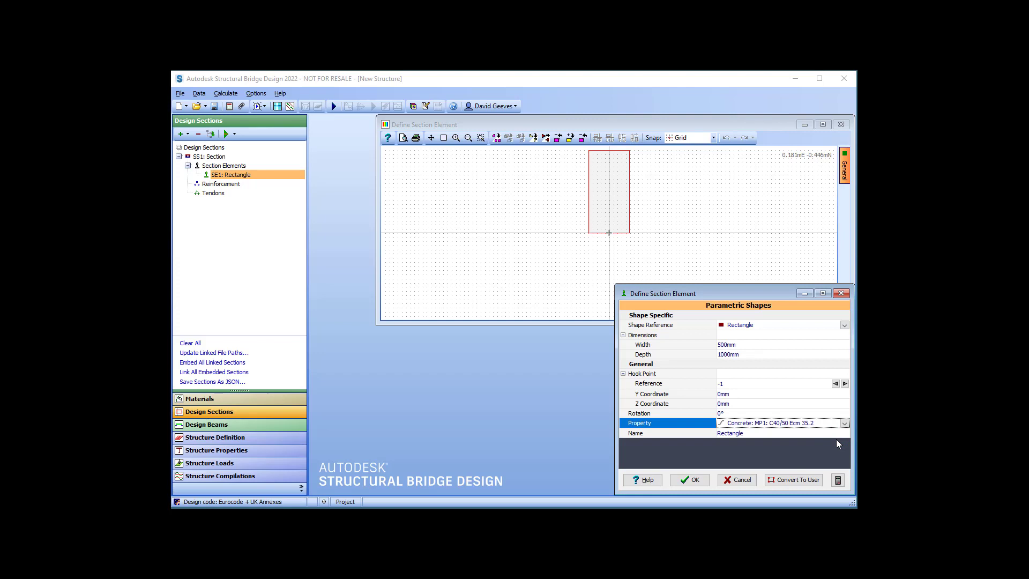
click(696, 479)
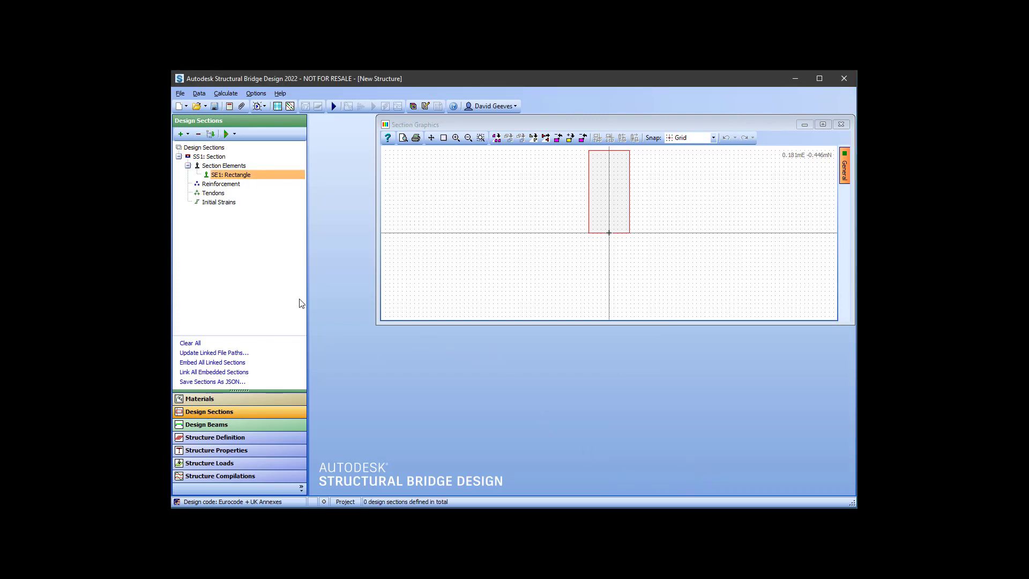
Step: Set up the section's reinforcement generation as 1 bar by 2 covers with a 20 mm bar diameter
double_click(217, 184)
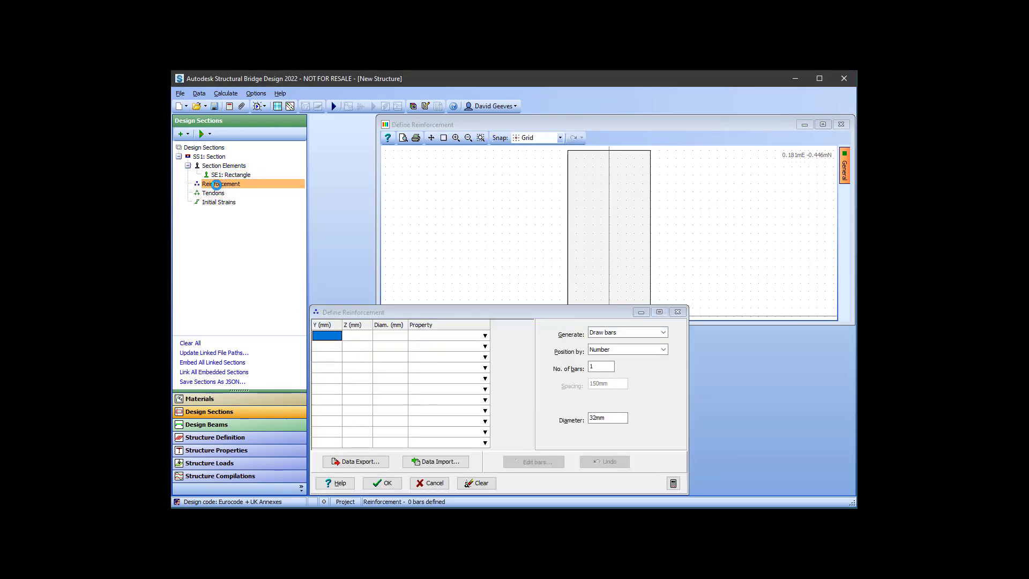
click(664, 333)
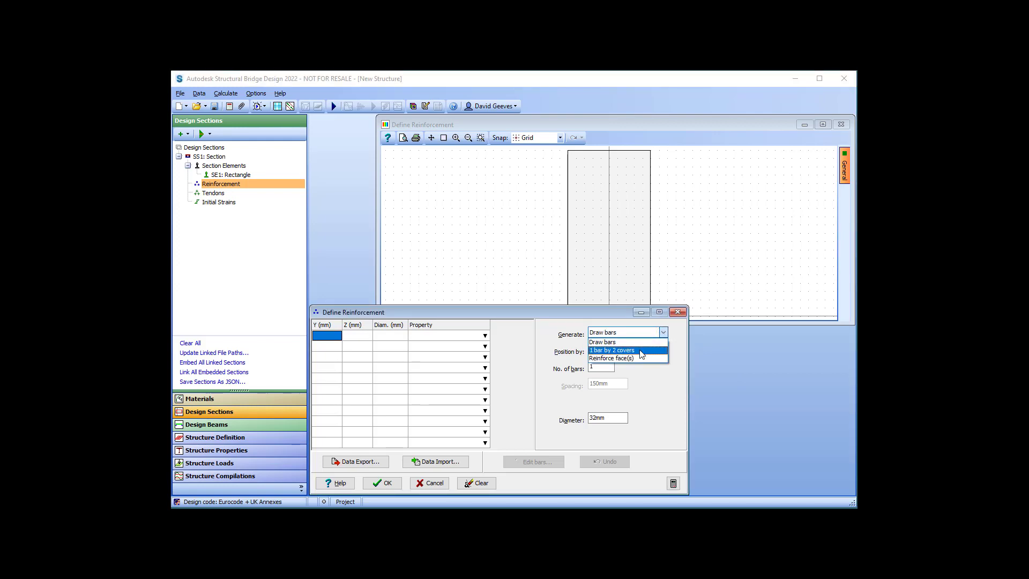
click(642, 351)
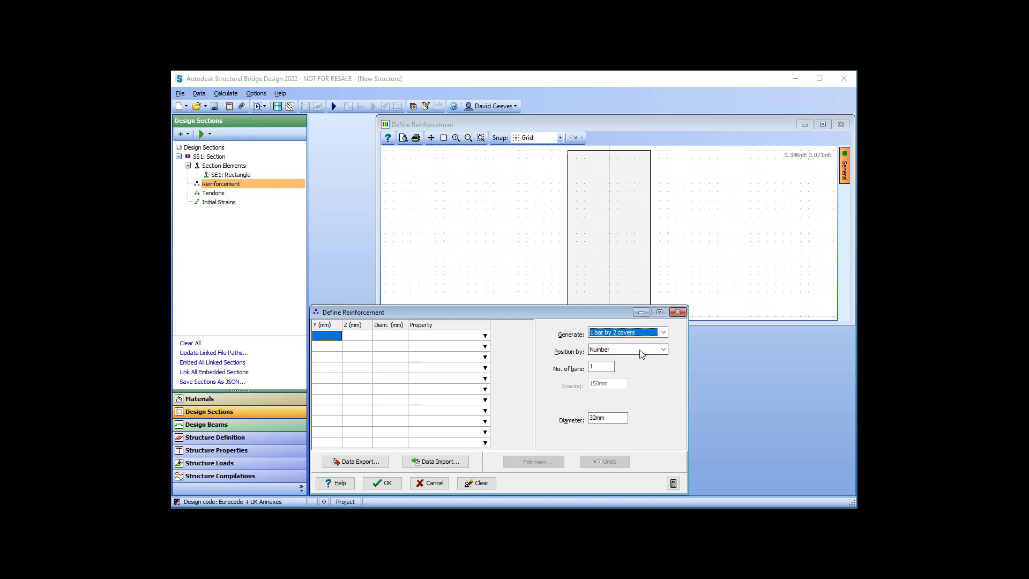
click(611, 421)
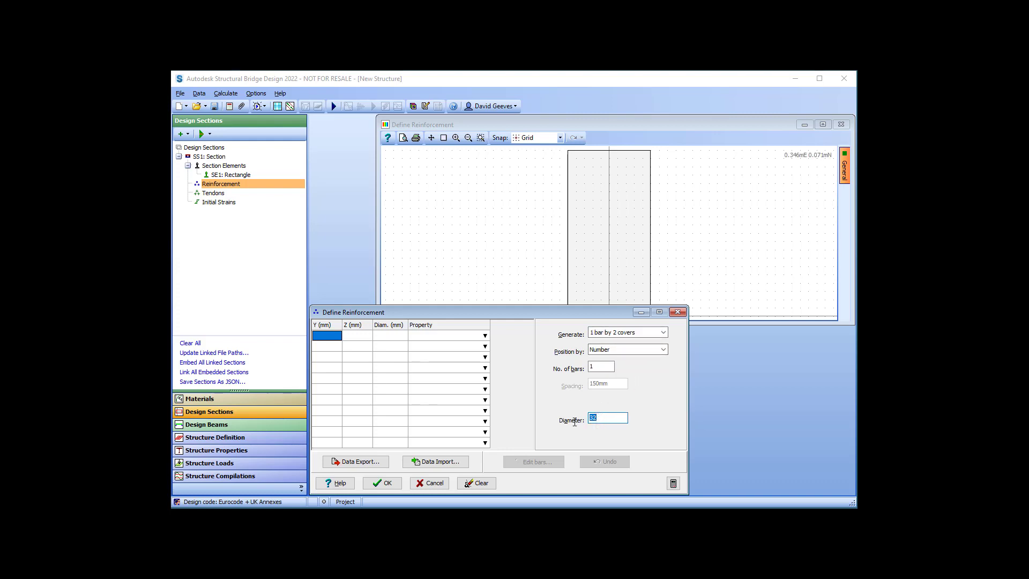
text(20)
Step: Place one bar at each of the rectangle's four corners with 50 mm cover to both faces, and accept the reinforcement
click(650, 150)
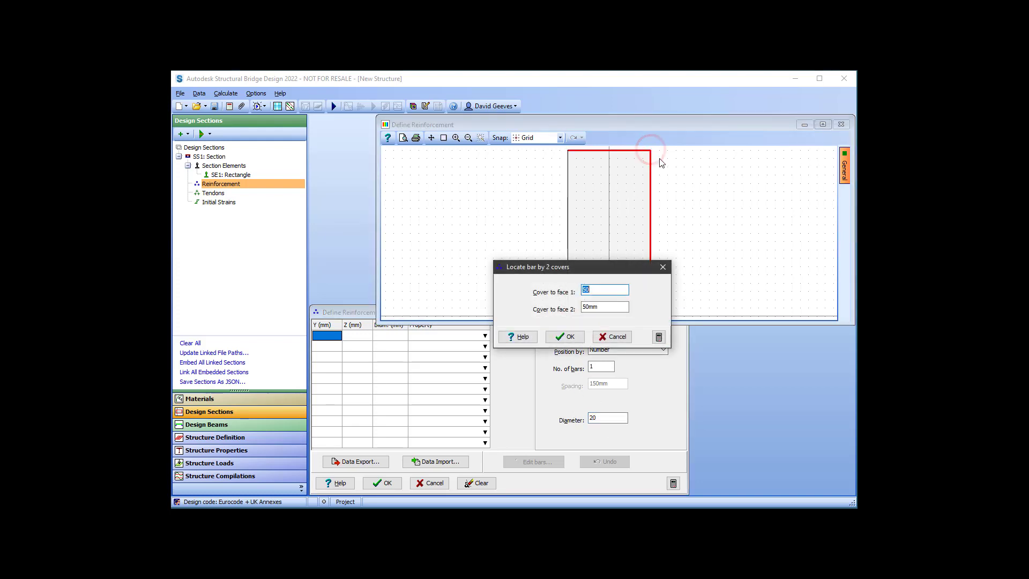
click(567, 337)
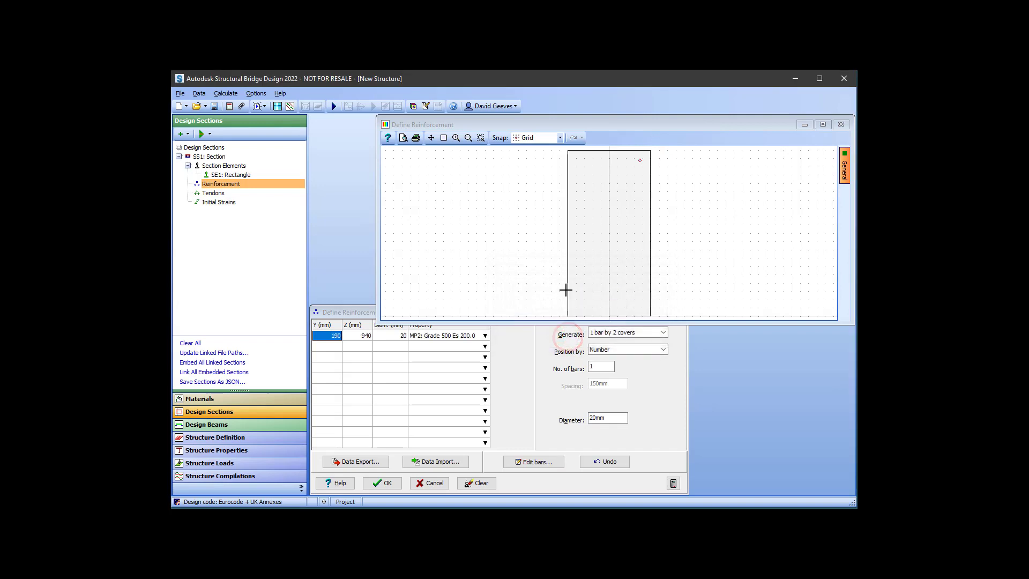
click(568, 152)
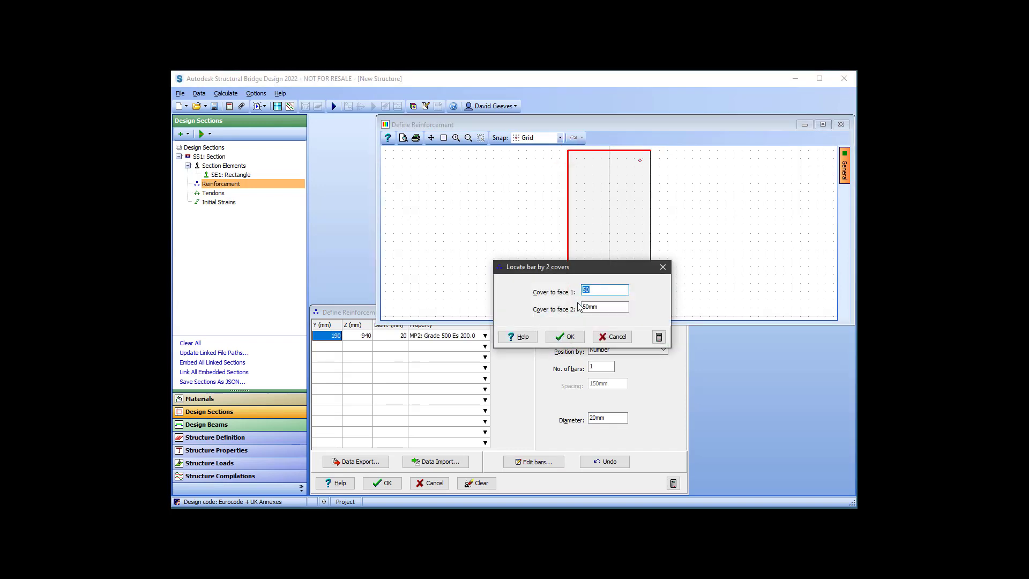
click(566, 337)
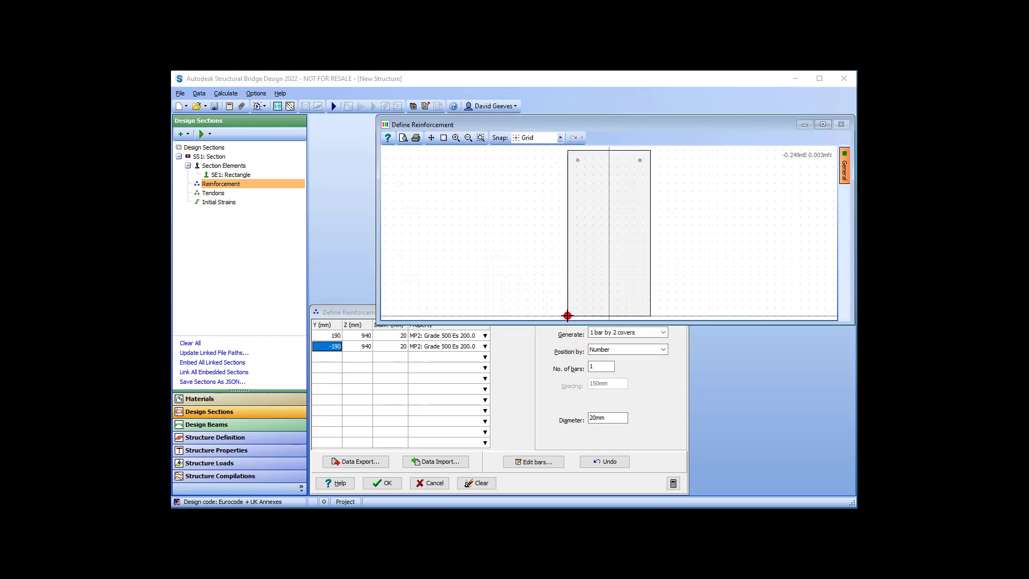
click(567, 316)
click(568, 337)
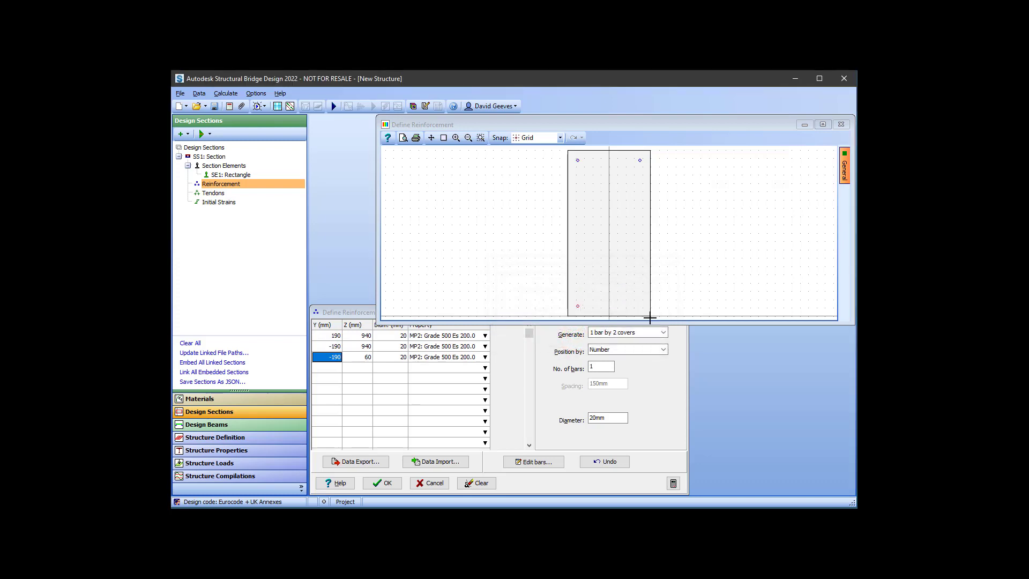
click(650, 316)
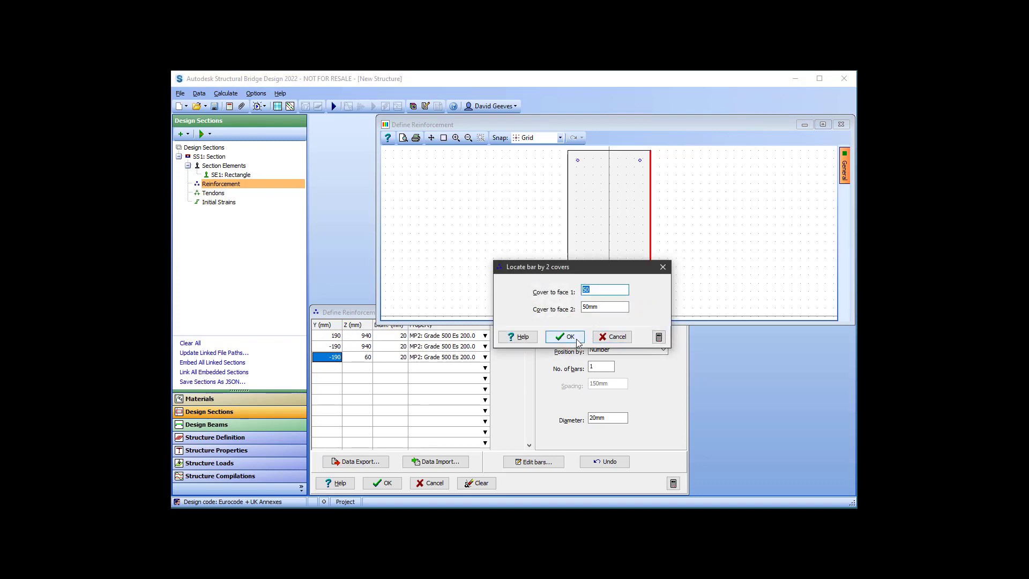
click(566, 337)
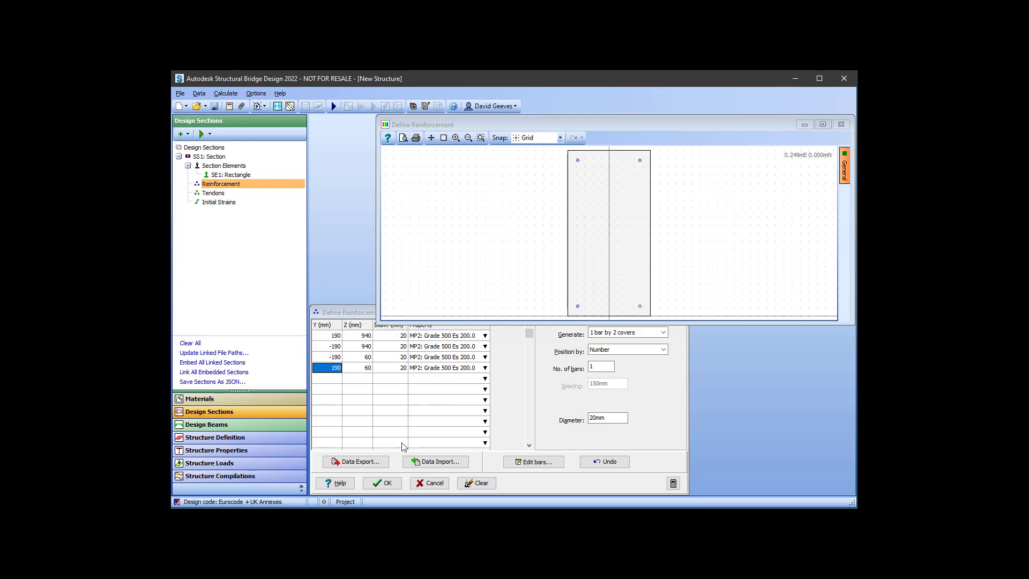
click(384, 482)
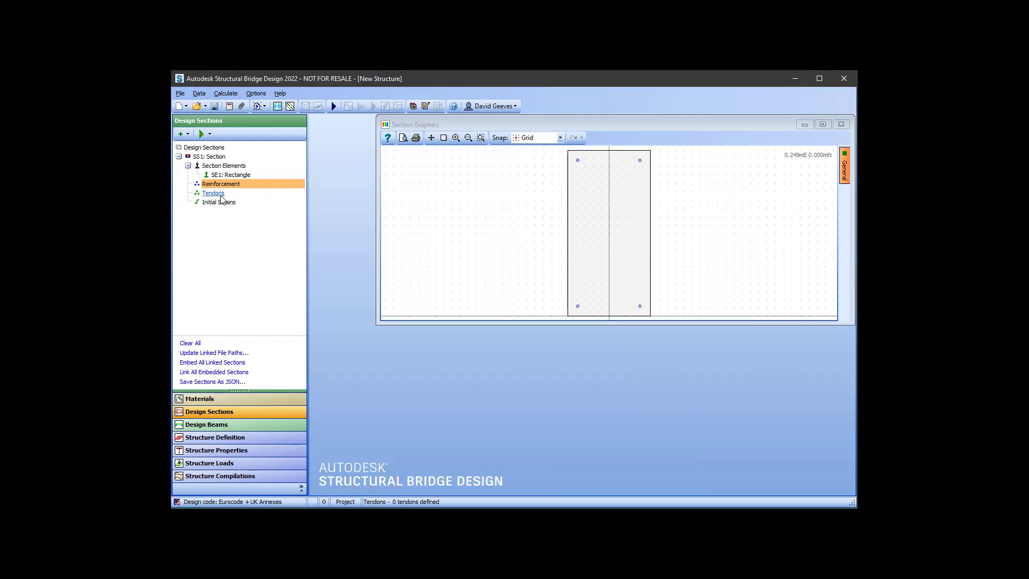
Step: Add a second parametric element to the section as a circle with a 100 mm diameter
click(210, 157)
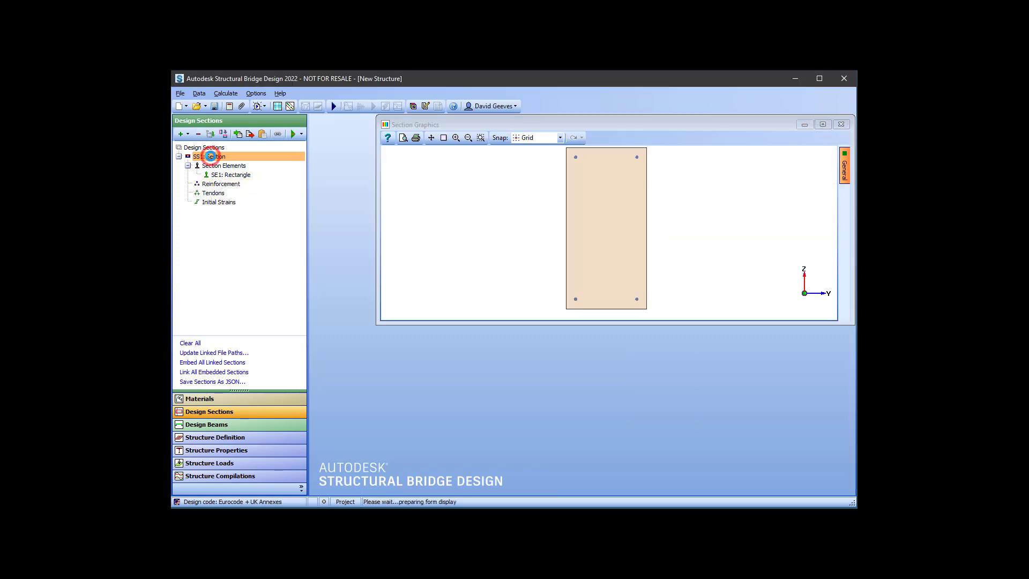
click(185, 135)
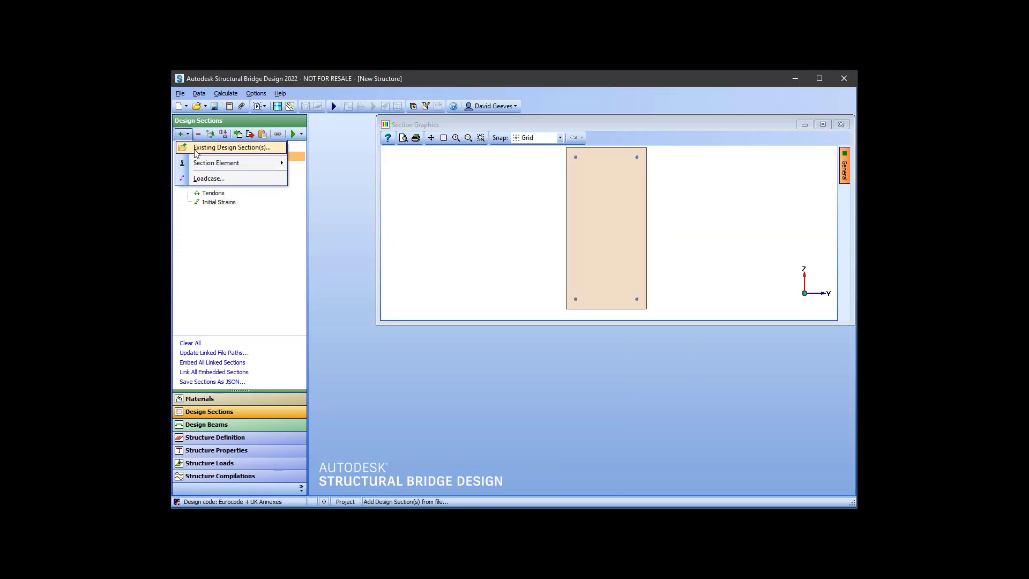
mouse_move(200, 165)
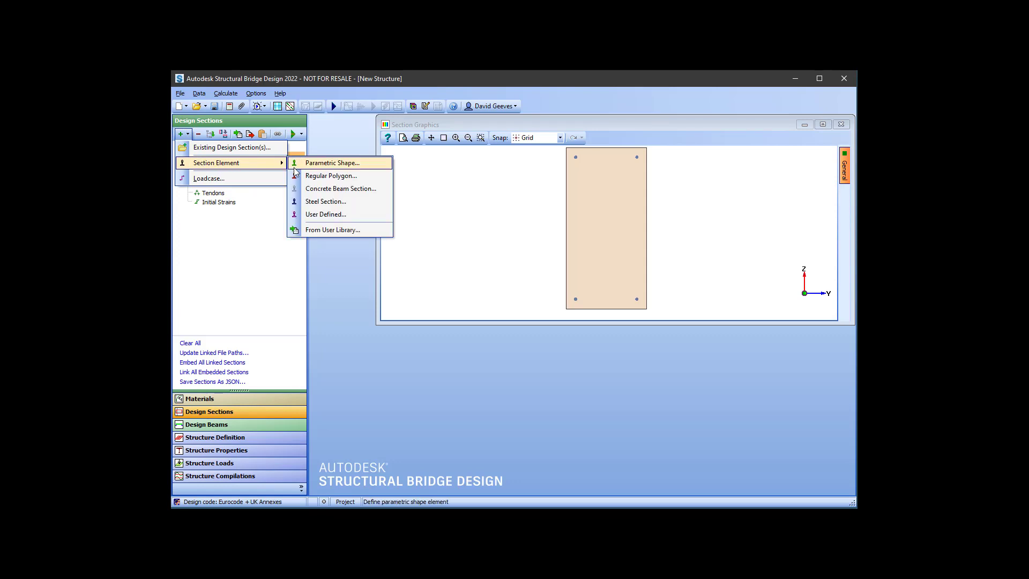
click(311, 166)
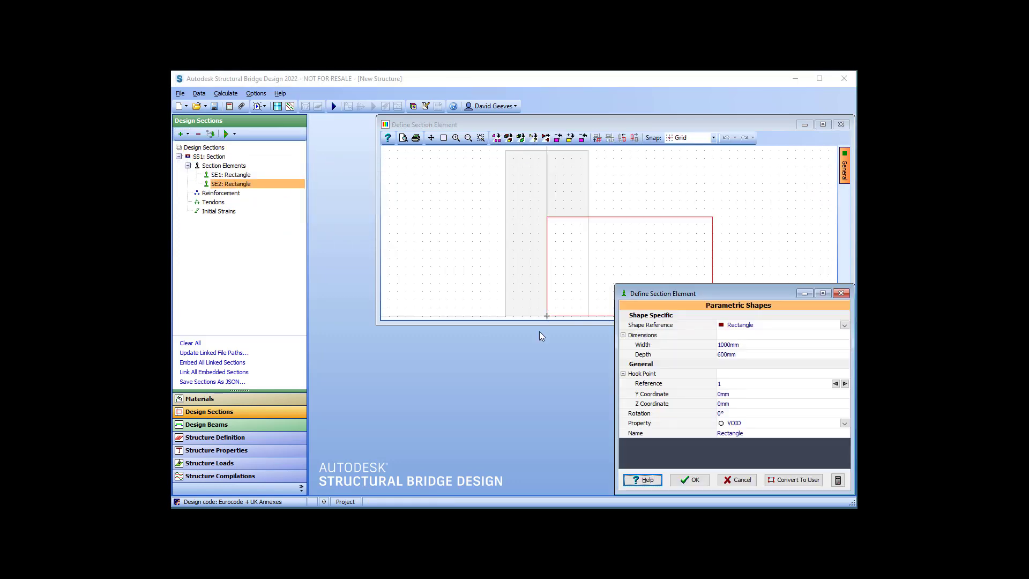
click(845, 325)
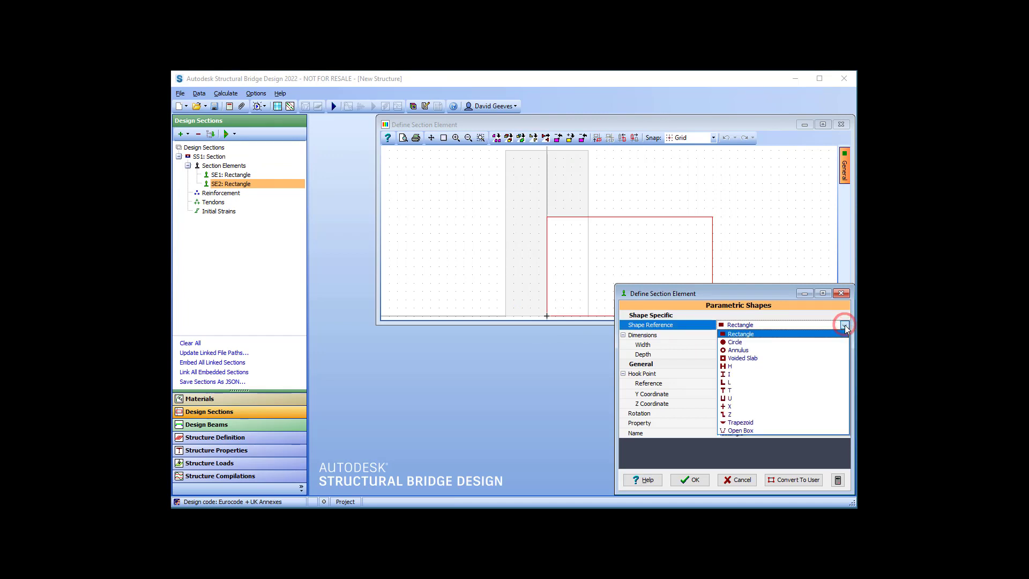
click(829, 340)
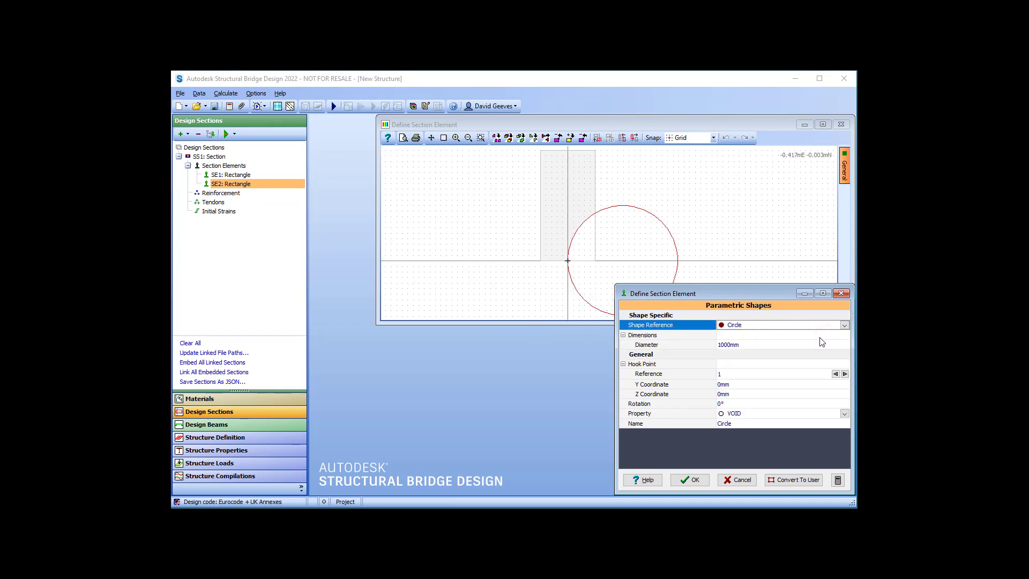
click(771, 347)
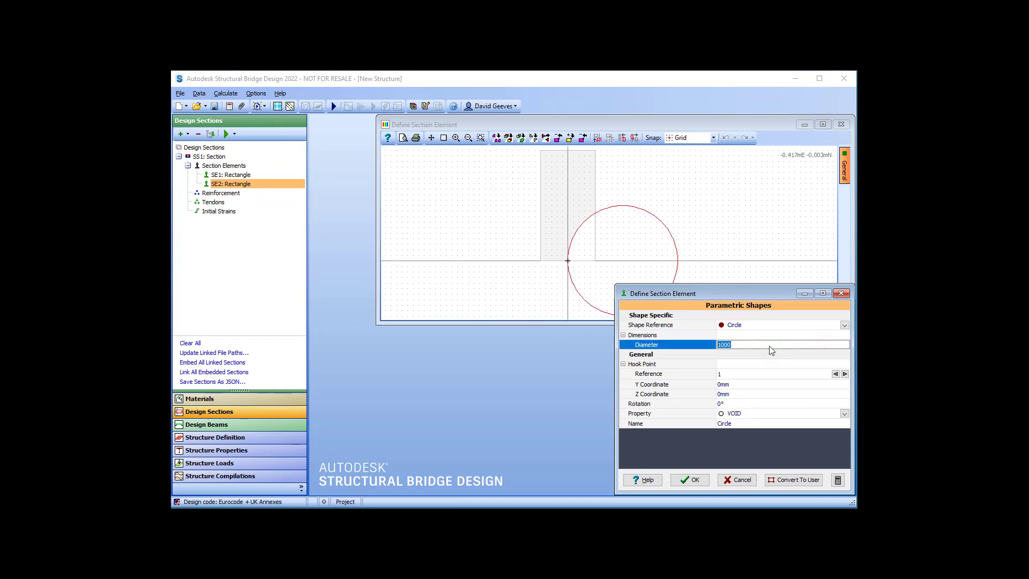
text(100)
Step: Position the circular void by hook point reference 0 at Y 0 mm, Z 300 mm, and accept the section element
click(835, 374)
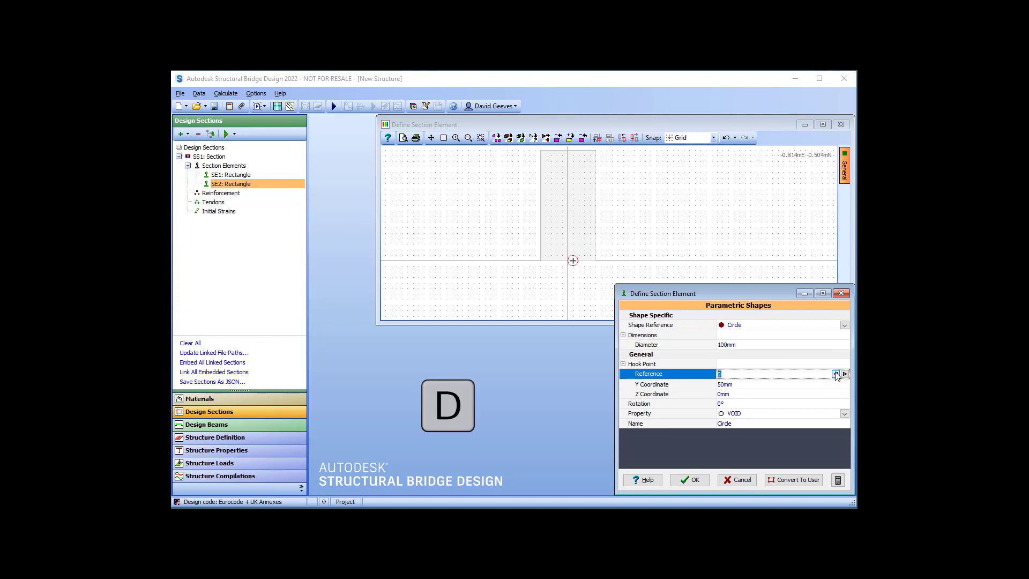
click(775, 387)
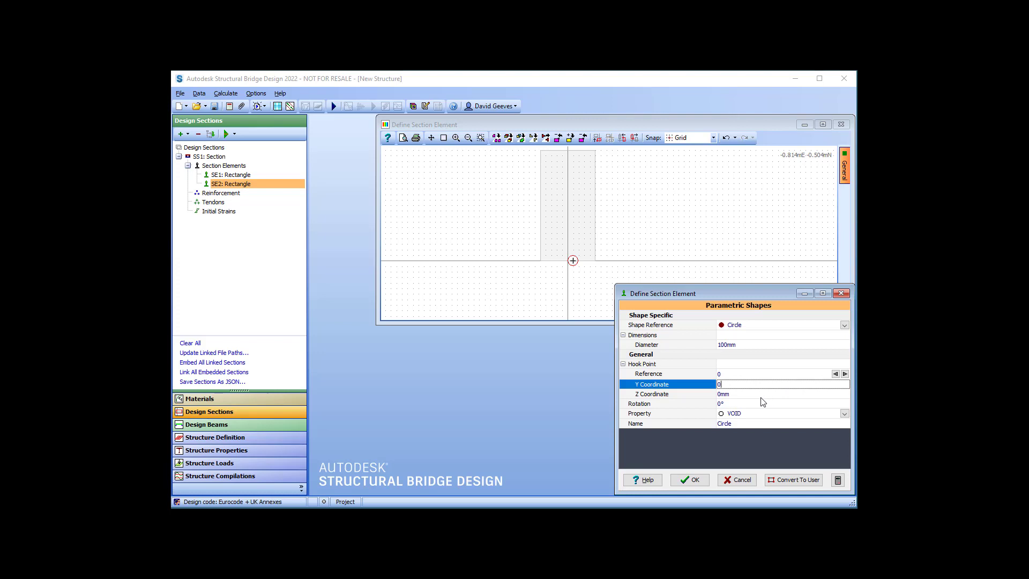
click(762, 395)
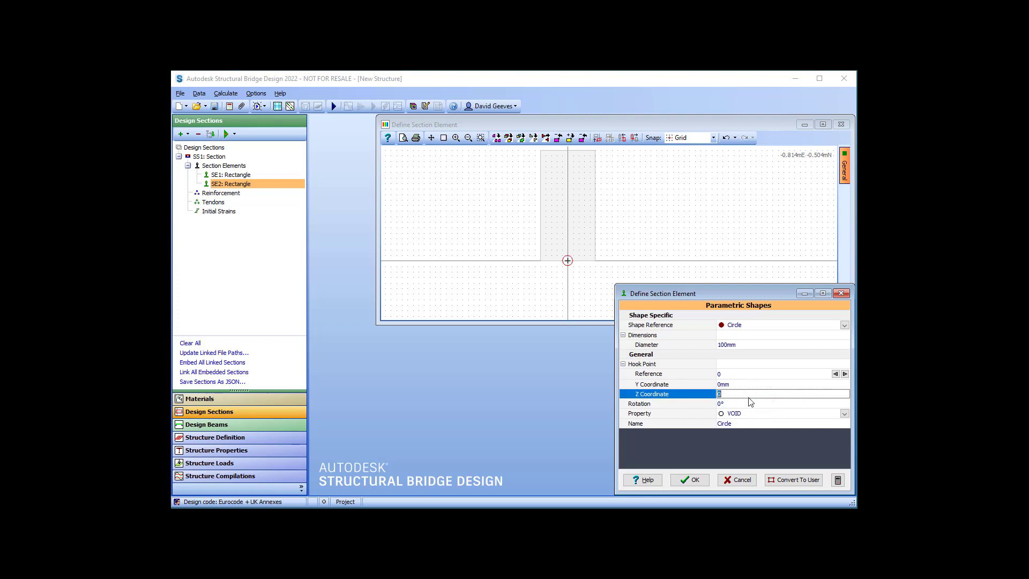
text(300)
click(744, 386)
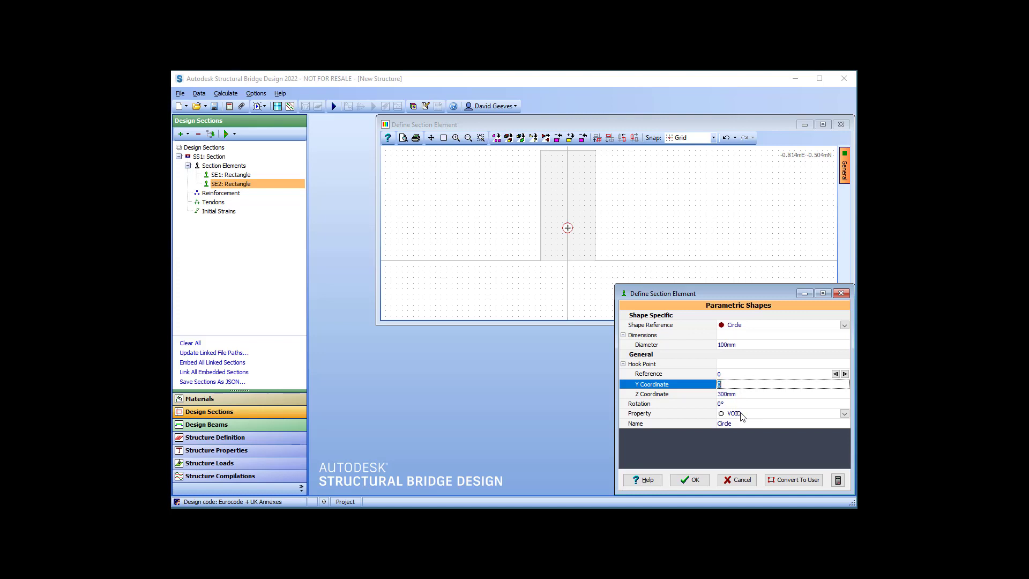
click(694, 481)
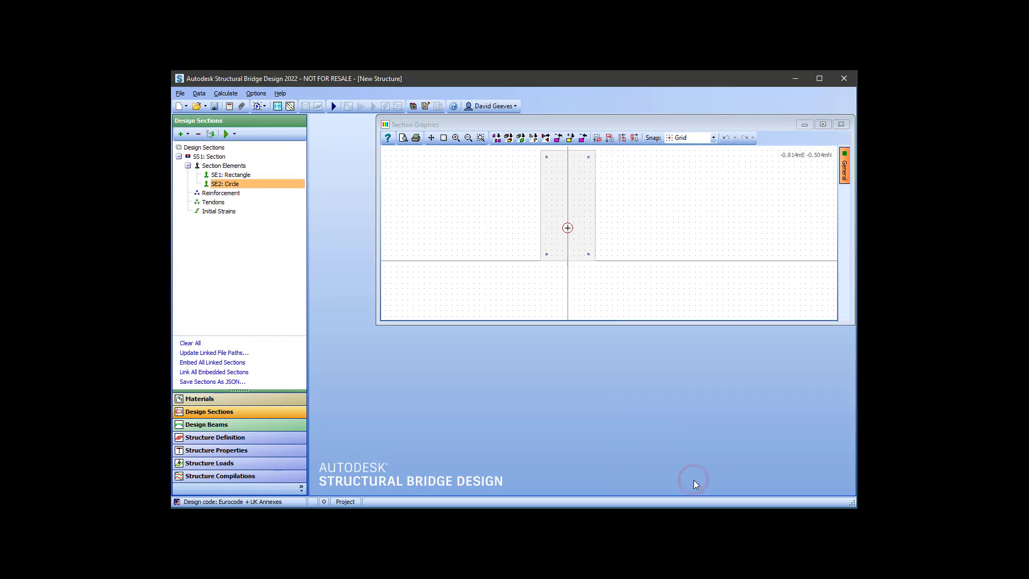
Step: Place one tendon of 13 strands at the centre of the circular void and accept it despite lying inside the void
click(218, 202)
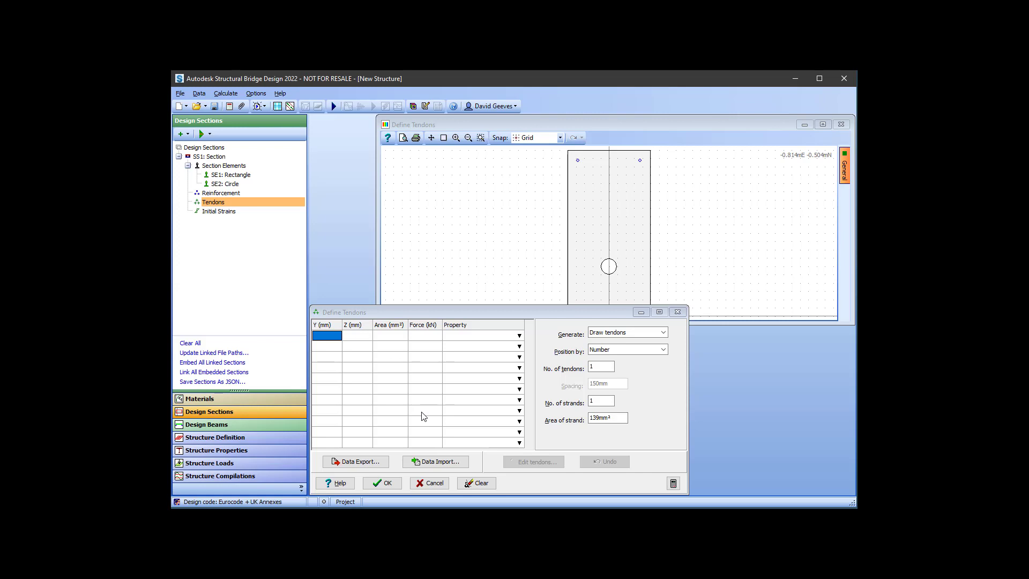
click(603, 365)
click(607, 401)
click(607, 401)
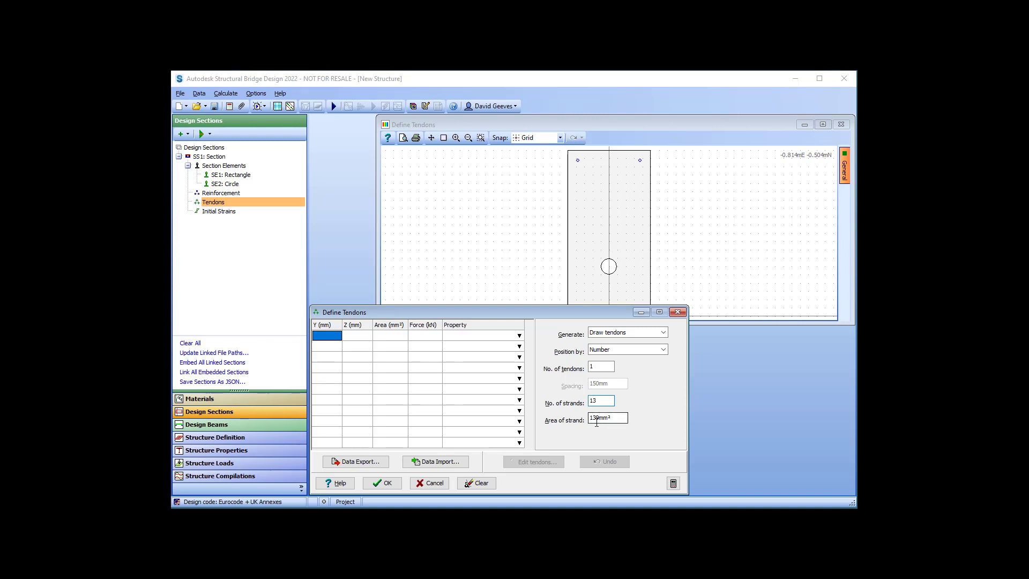
click(609, 266)
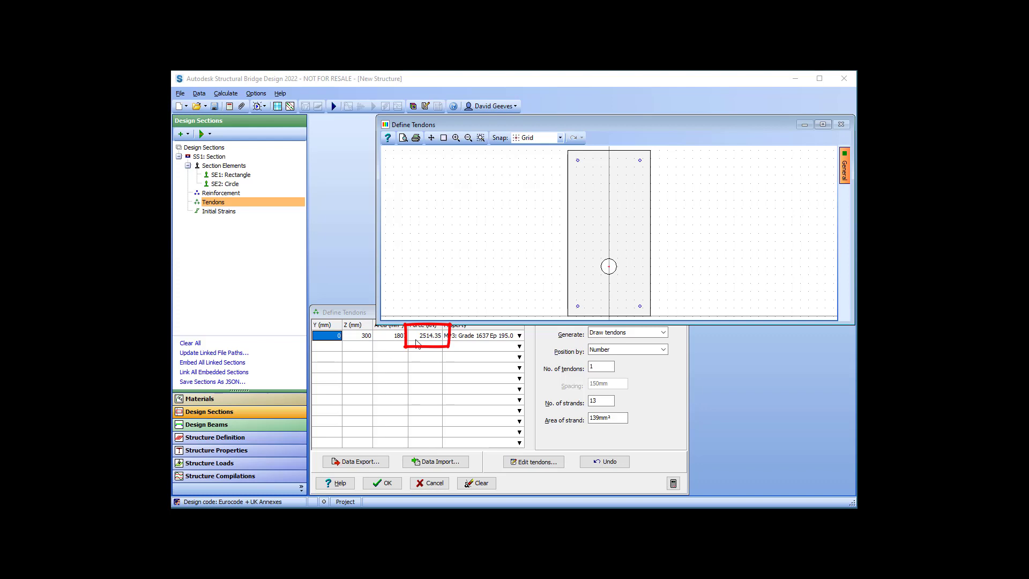
click(380, 485)
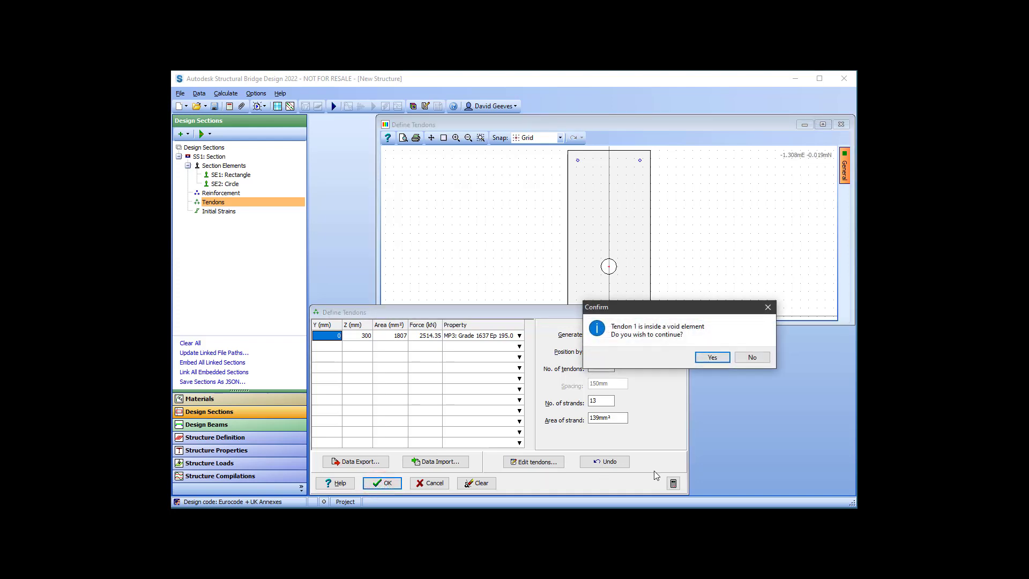
click(713, 357)
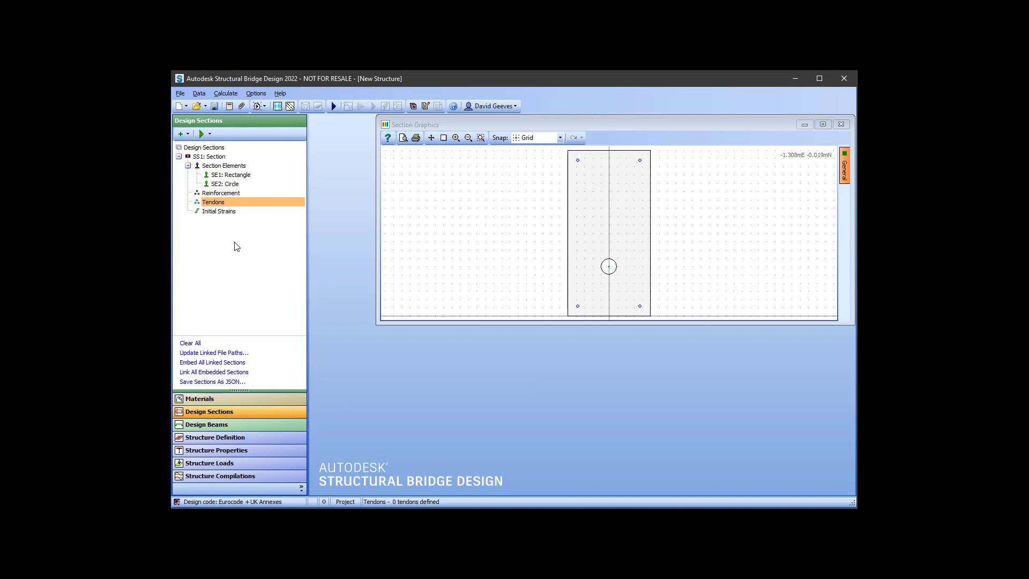
Step: Copy the completed design section and rename the copy as Bonded
click(207, 157)
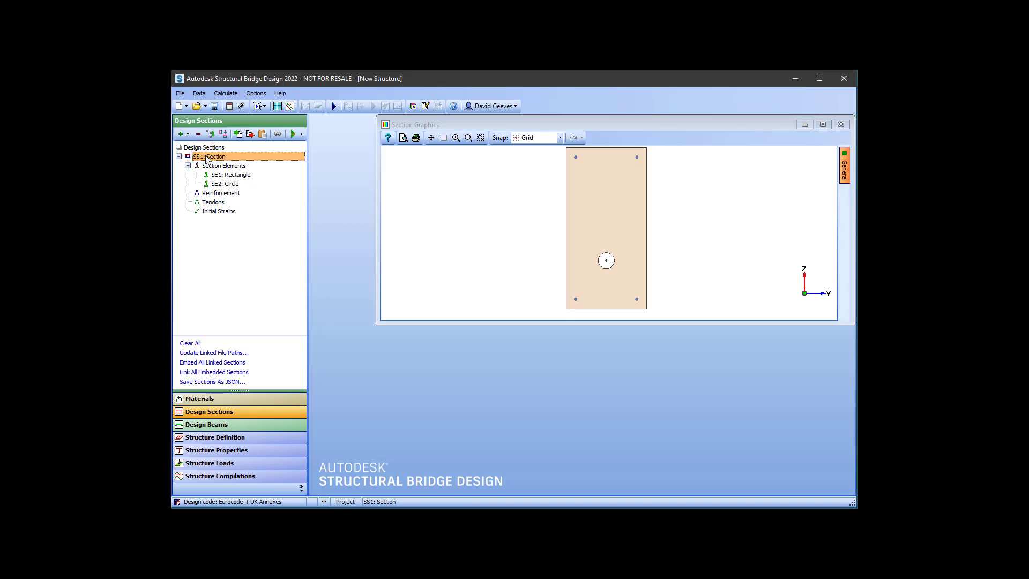
right_click(208, 158)
click(226, 186)
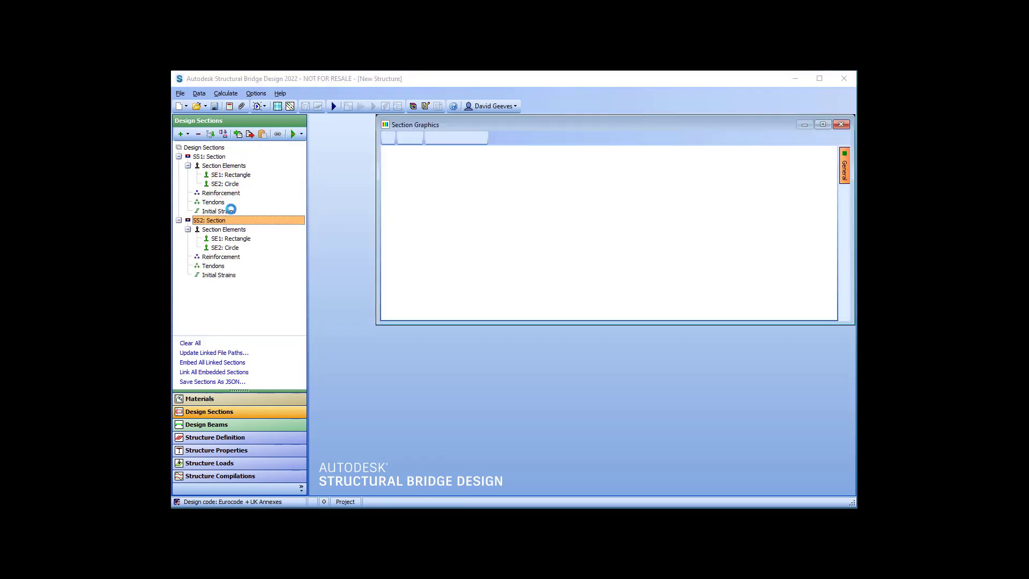
right_click(231, 220)
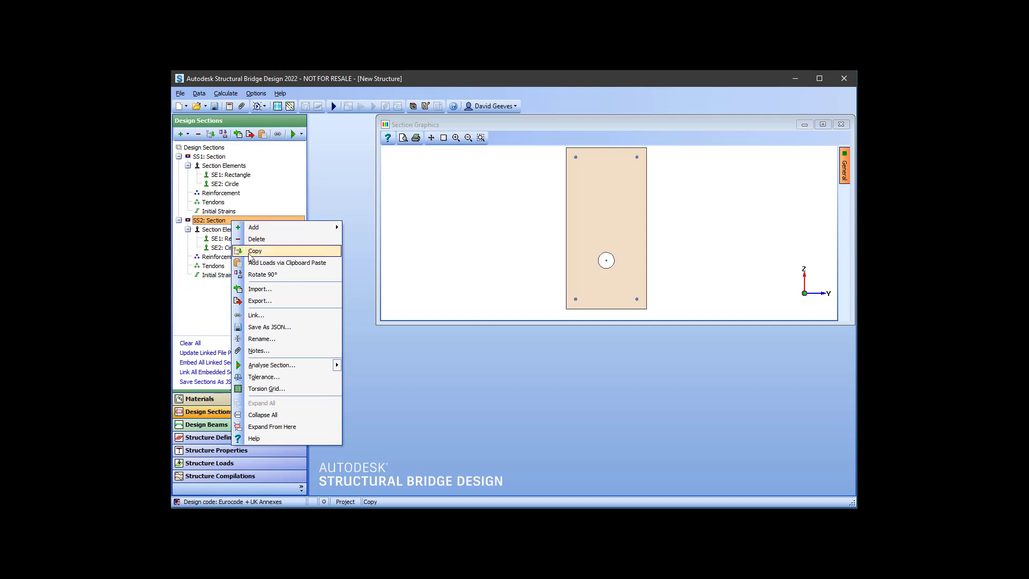
click(258, 341)
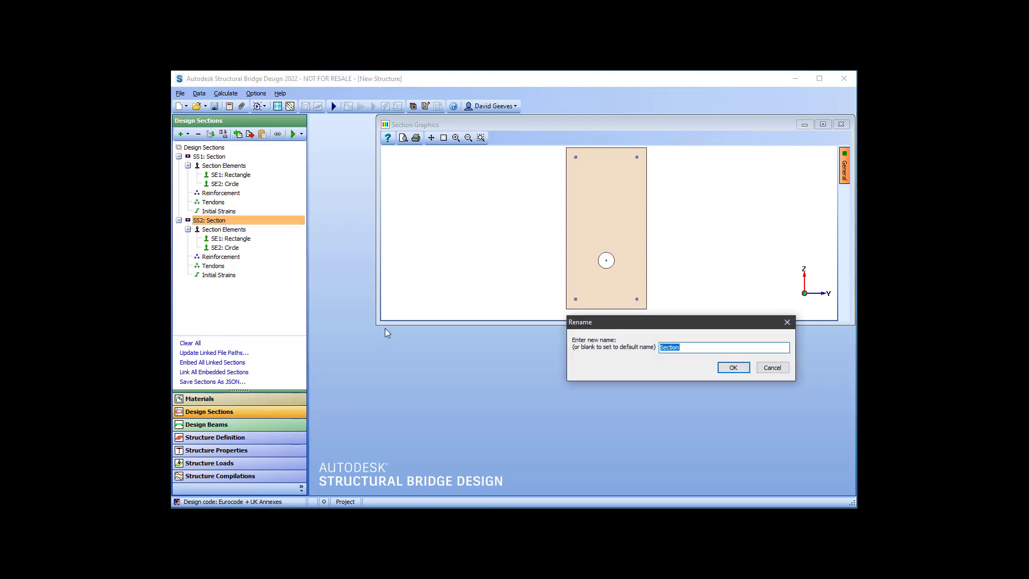
text(Bonded)
click(733, 368)
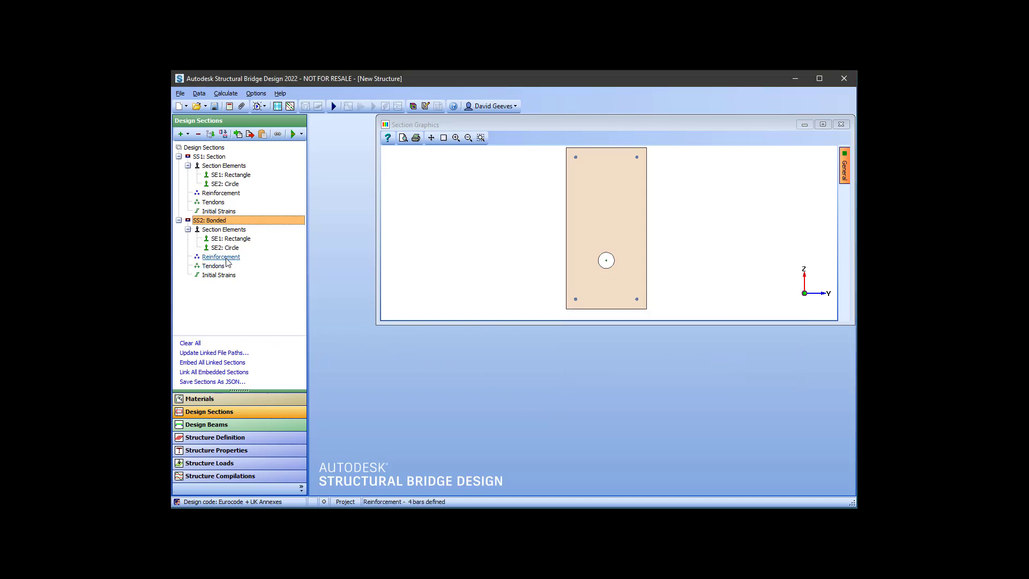
Step: Delete the circle element from the Bonded section and accept its remaining rectangle element
double_click(214, 248)
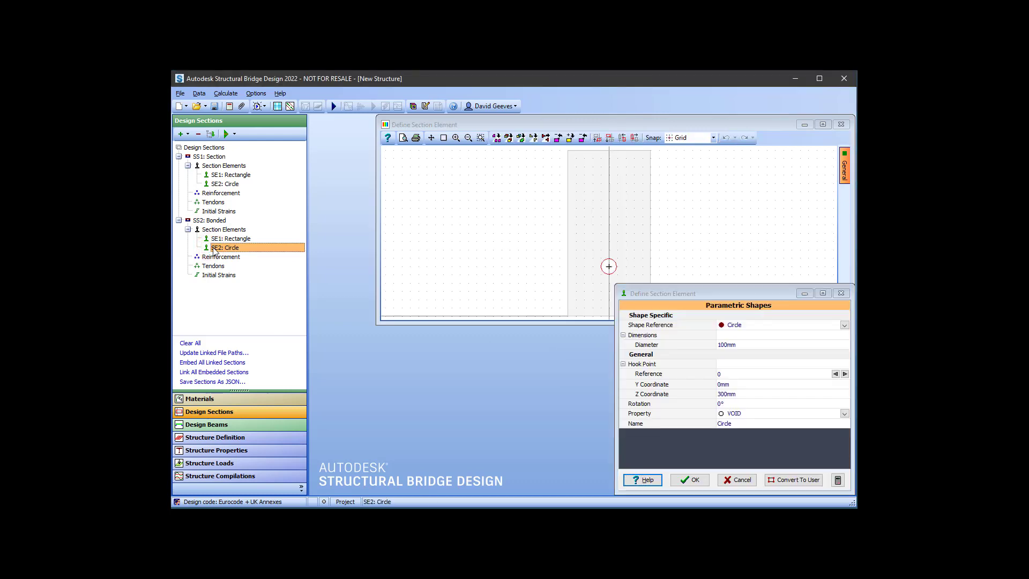
right_click(215, 249)
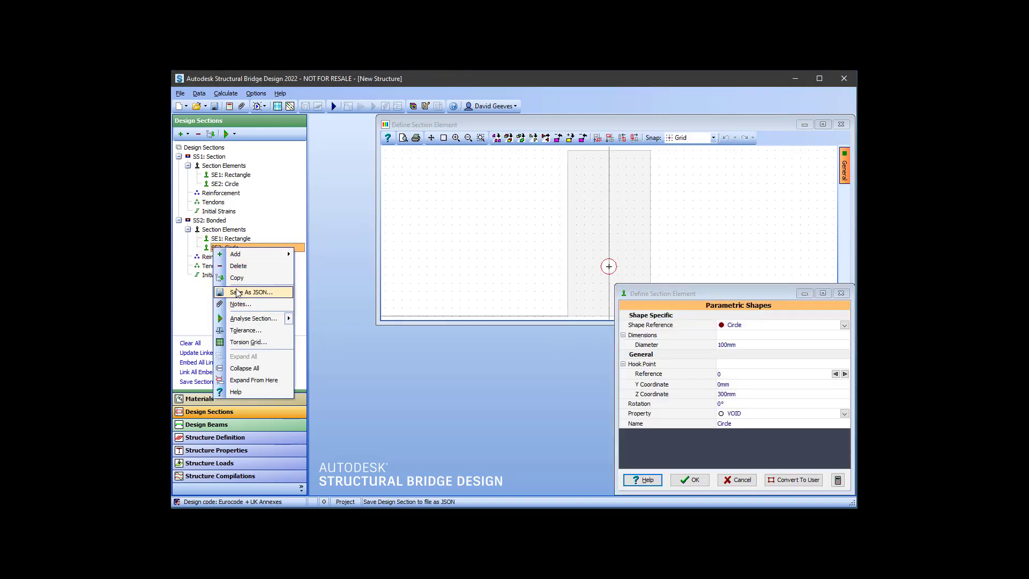
click(241, 267)
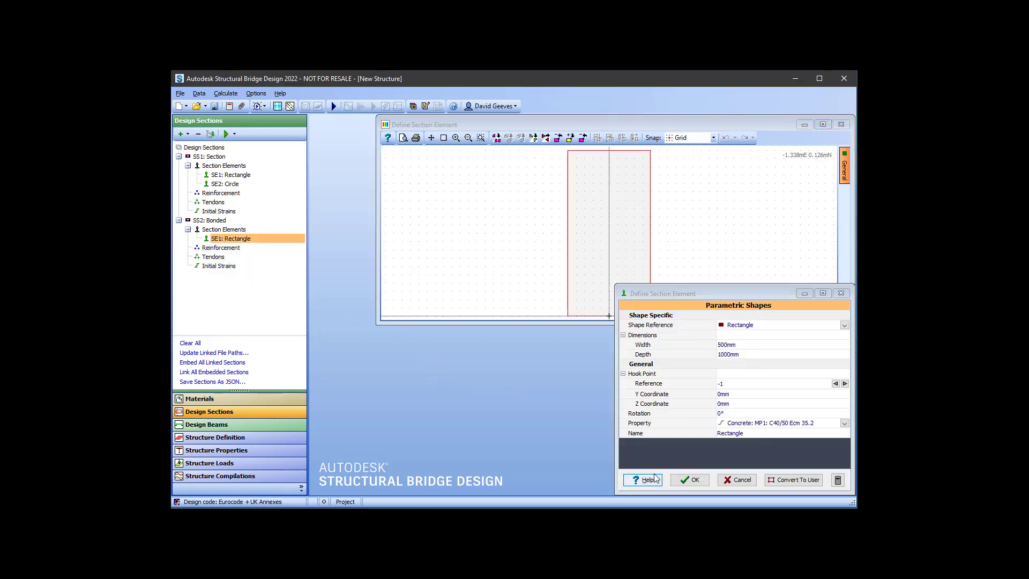
click(691, 480)
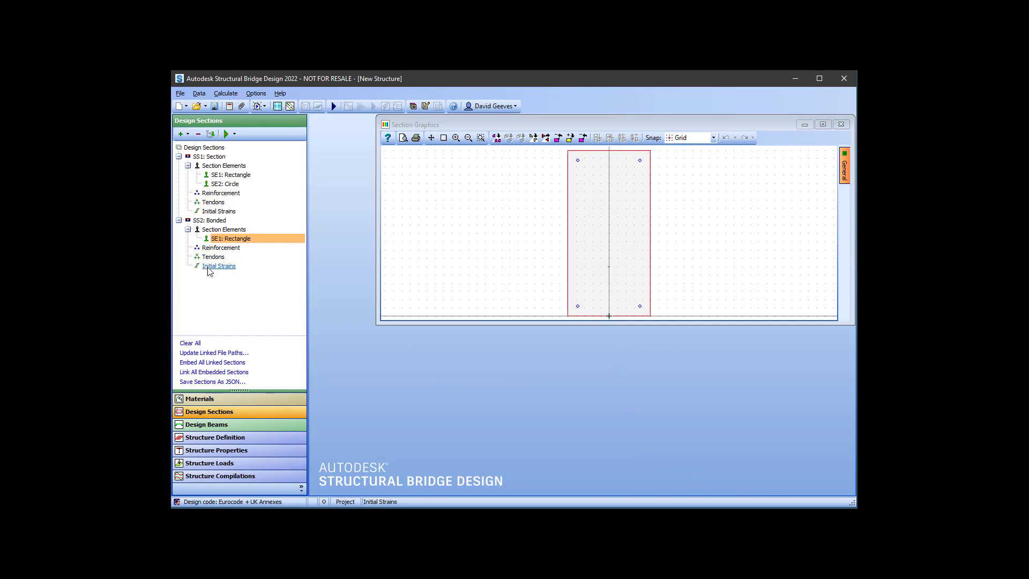
Step: Rename the original section with the circular void as Unbonded
click(209, 156)
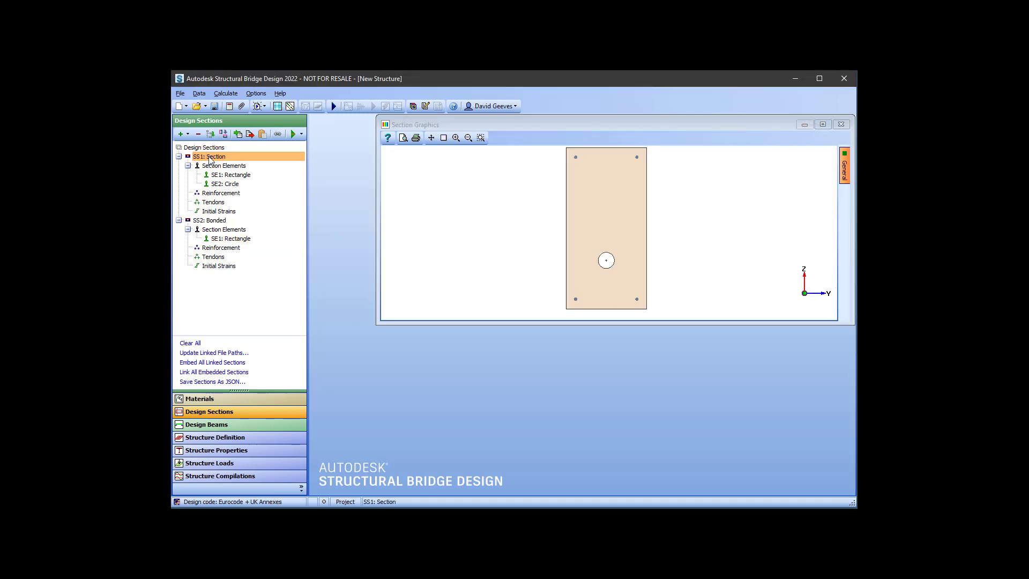
right_click(209, 157)
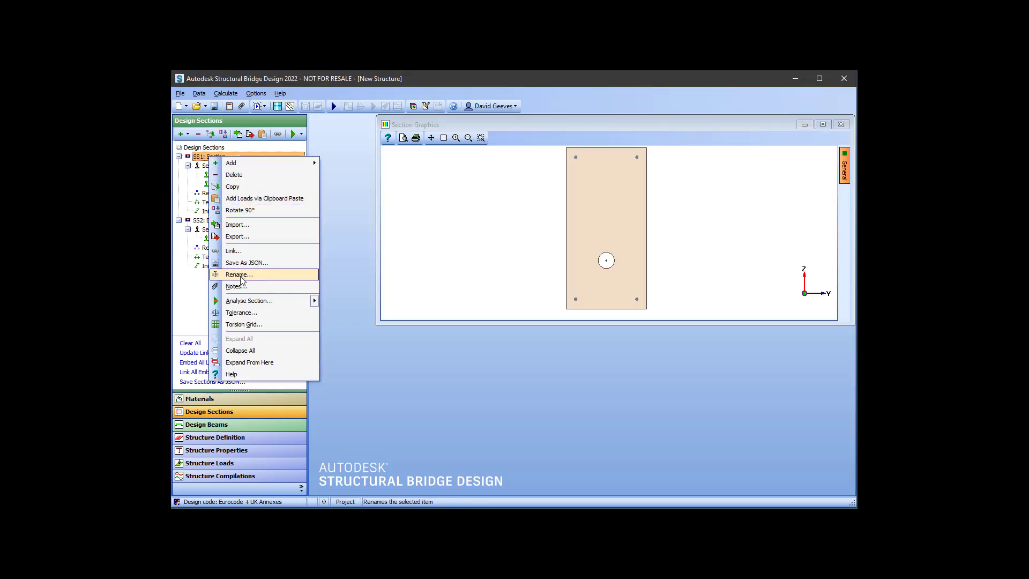
click(239, 275)
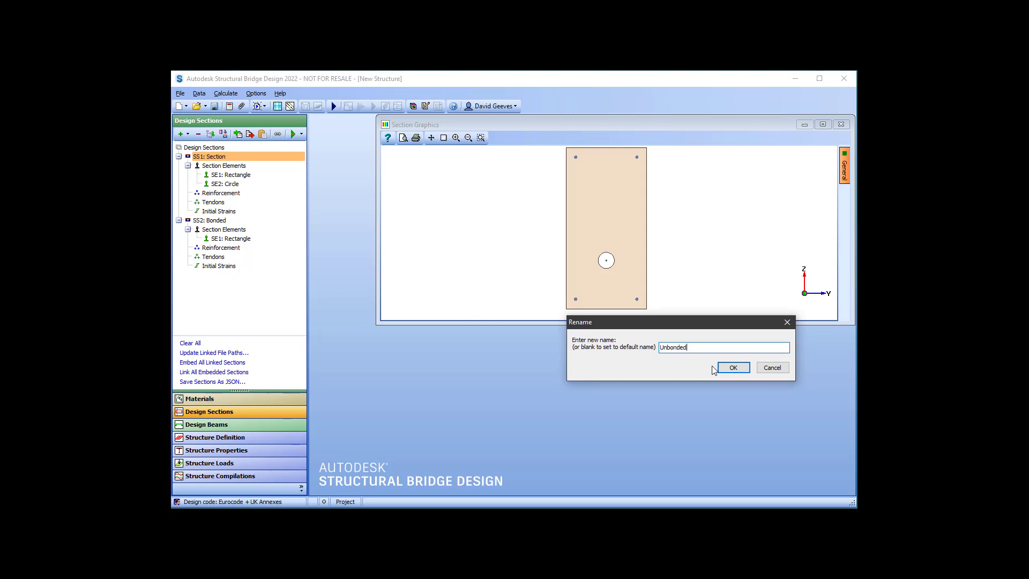
click(738, 368)
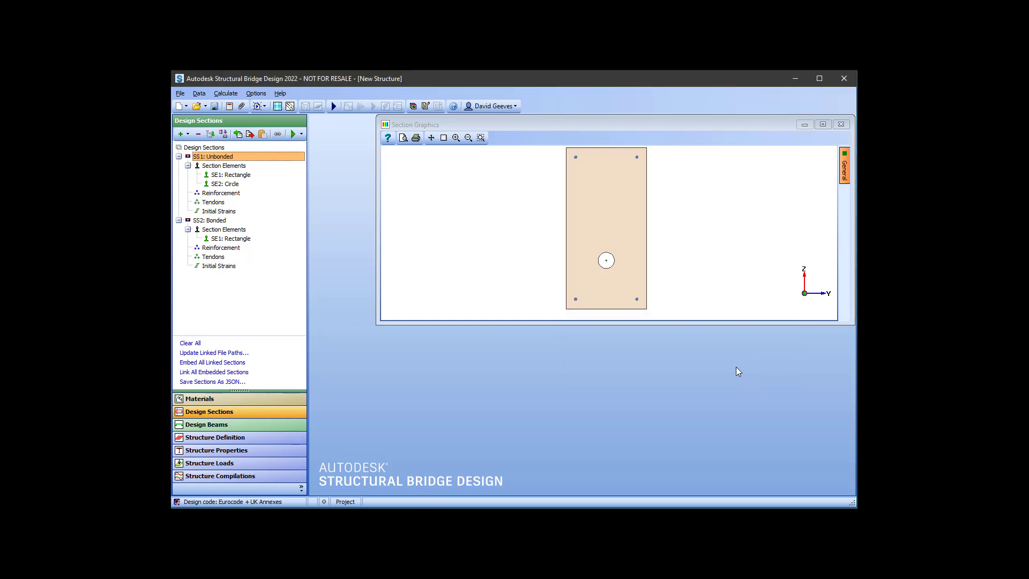